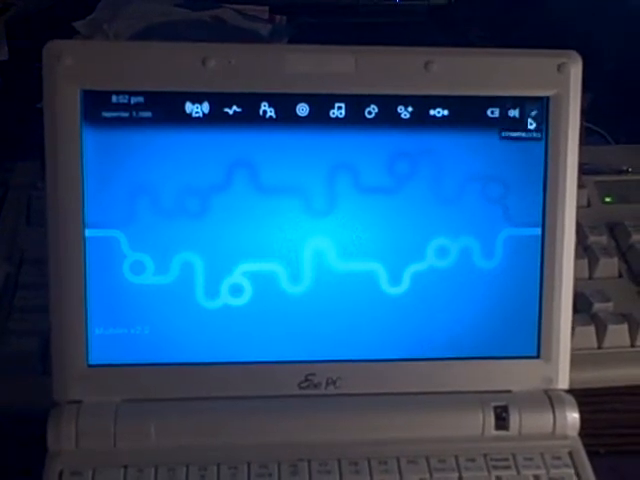
View the available network connections panel and dismiss it back to the desktop
click(531, 114)
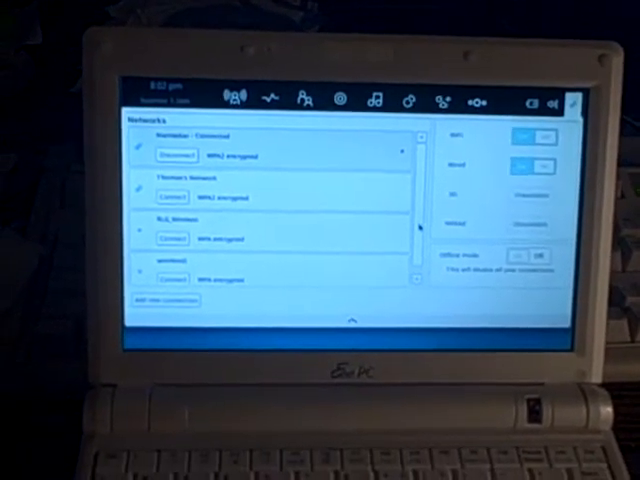
drag(419, 228, 422, 297)
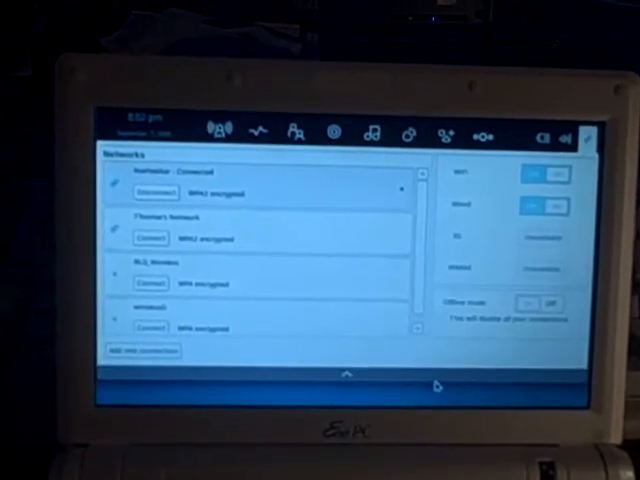
click(435, 386)
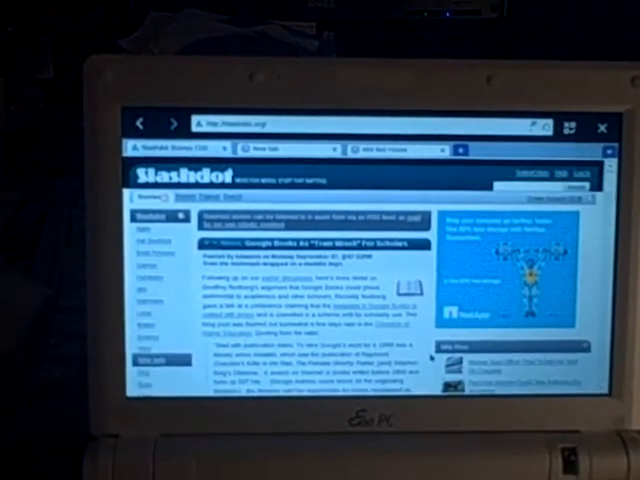
scroll(432, 358, down, 5)
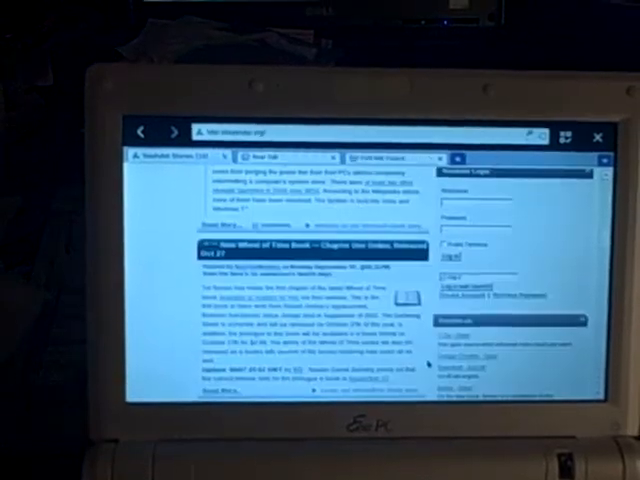
scroll(430, 362, down, 4)
scroll(430, 362, down, 3)
scroll(430, 362, down, 3)
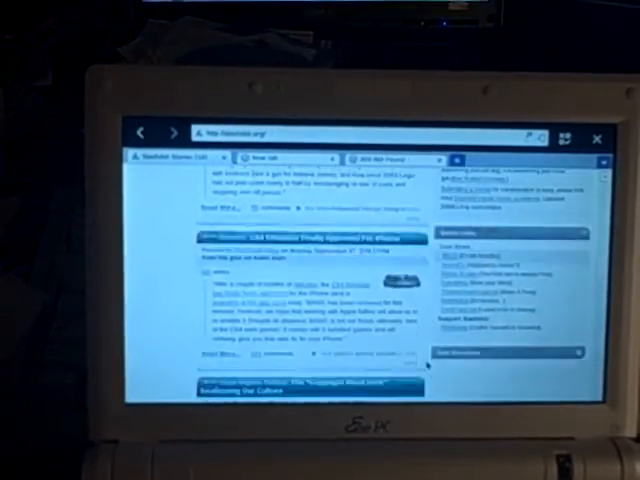
scroll(428, 364, up, 3)
scroll(428, 340, up, 3)
scroll(428, 320, up, 3)
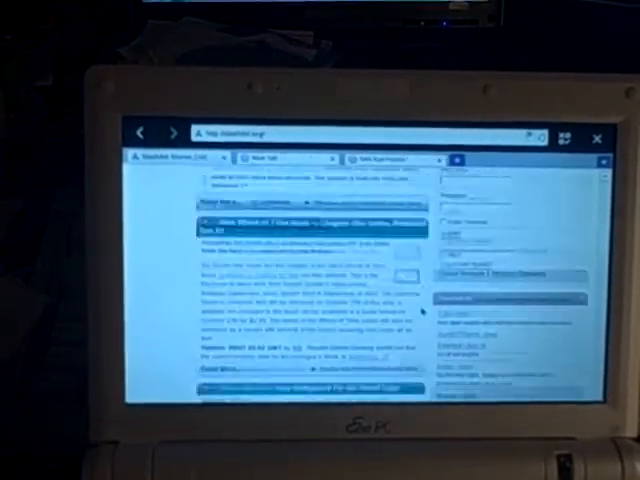
scroll(425, 312, up, 2)
scroll(425, 312, up, 4)
scroll(425, 312, up, 4)
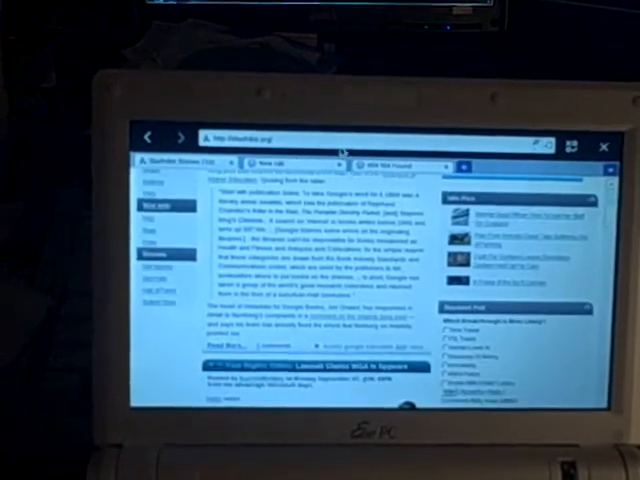
Close the empty new tab and switch to the Not Found error tab
click(350, 165)
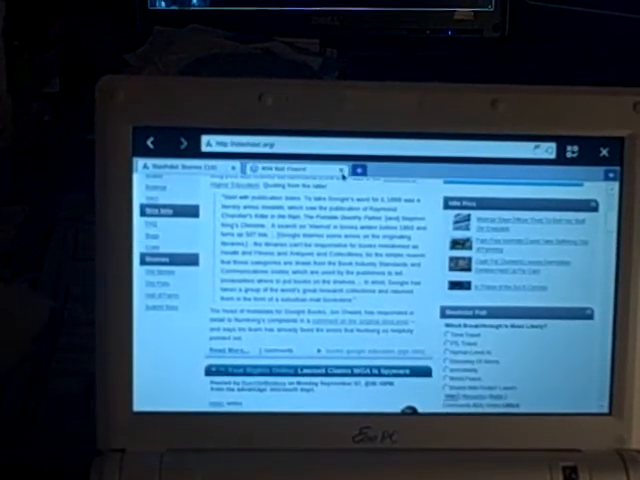
click(290, 170)
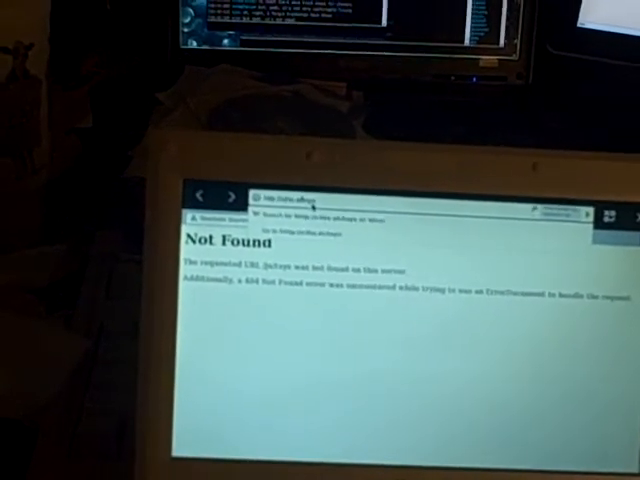
text(ys)
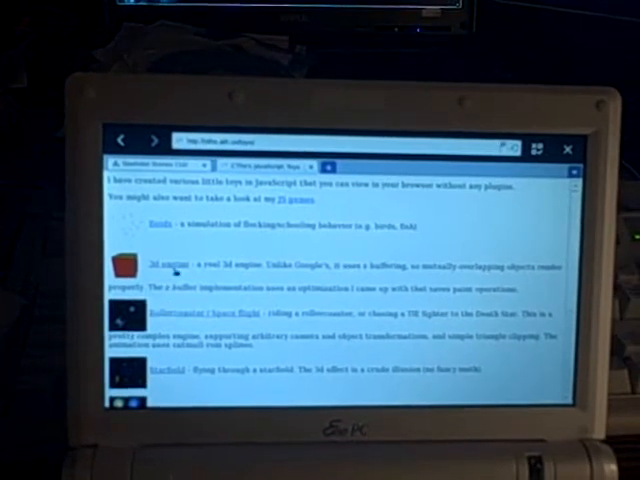
Open the 3d engine demo page with the rotating wireframe TIE fighter
click(176, 270)
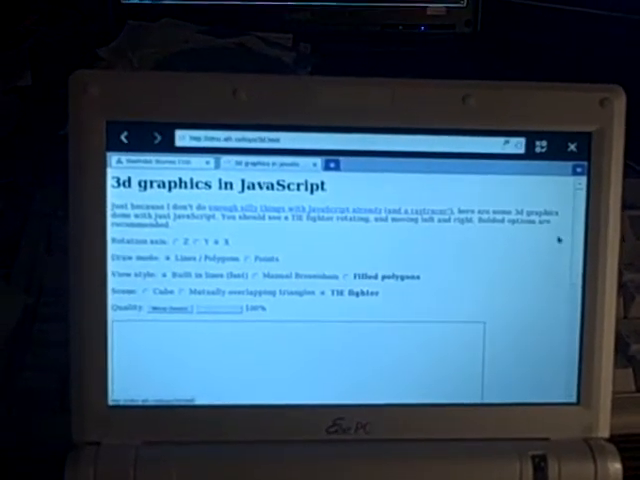
scroll(557, 243, down, 2)
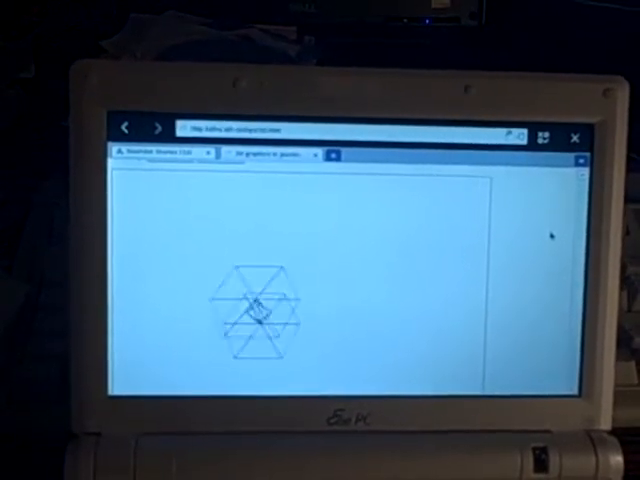
scroll(551, 236, up, 5)
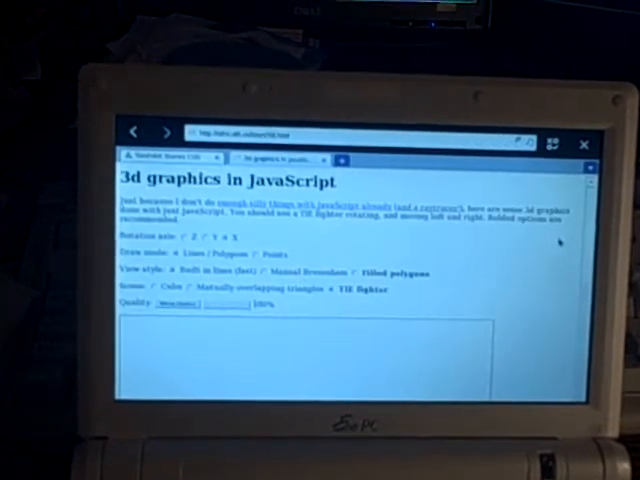
scroll(559, 243, down, 2)
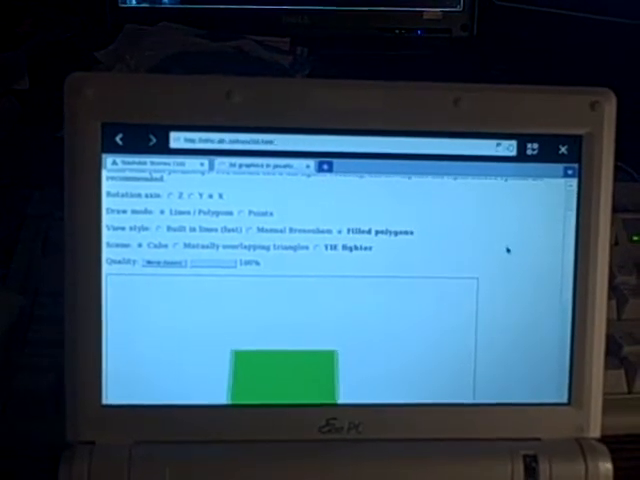
scroll(508, 256, down, 3)
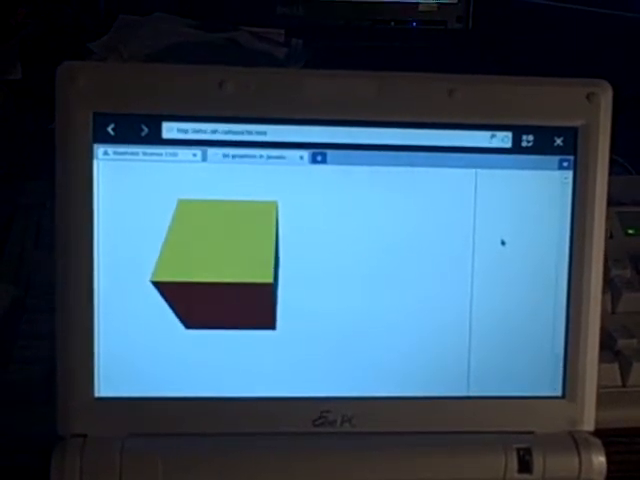
scroll(505, 248, up, 3)
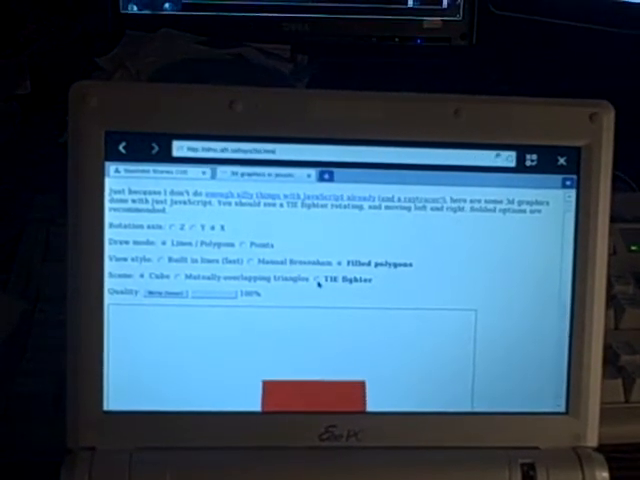
scroll(476, 287, down, 1)
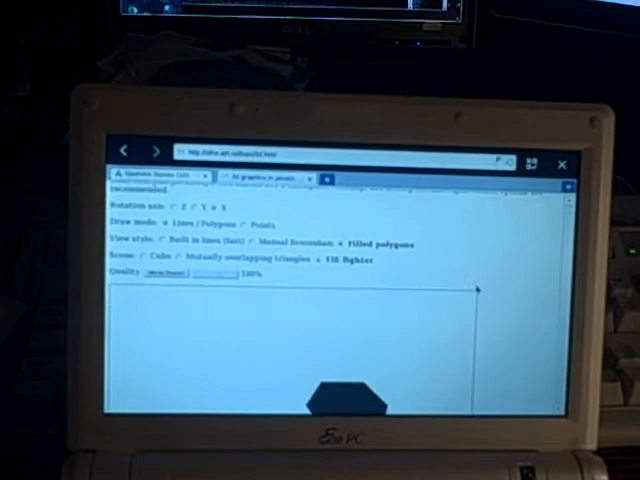
scroll(476, 290, up, 2)
scroll(470, 295, up, 2)
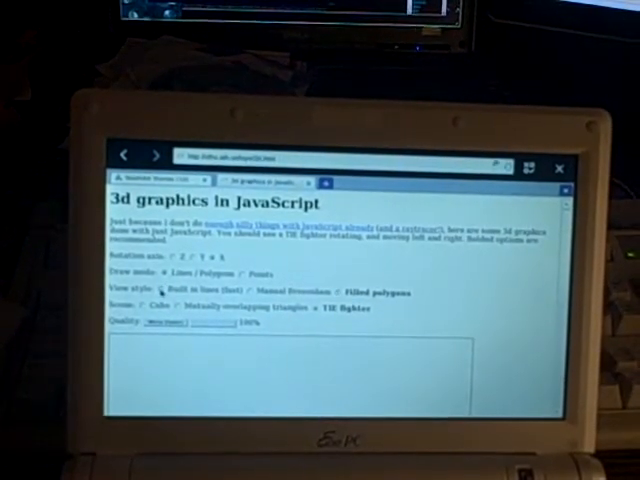
scroll(470, 316, down, 2)
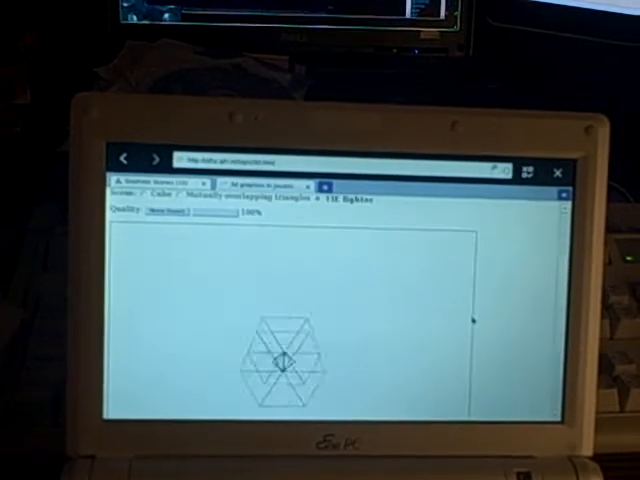
scroll(470, 316, up, 2)
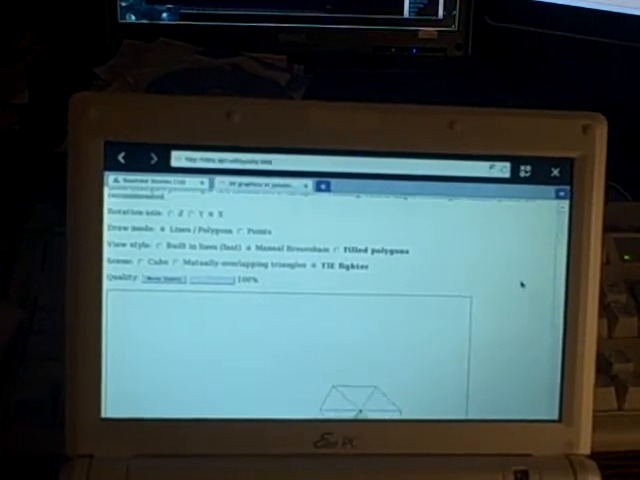
scroll(522, 284, up, 2)
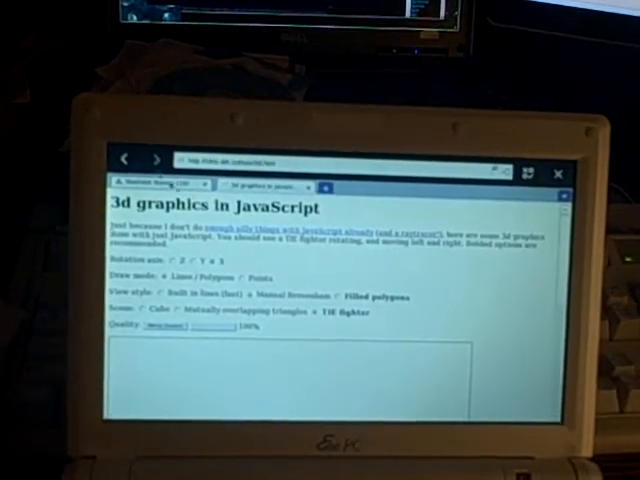
Return to the JavaScript toys list and open the Rollercoaster / Space flight demo
click(172, 187)
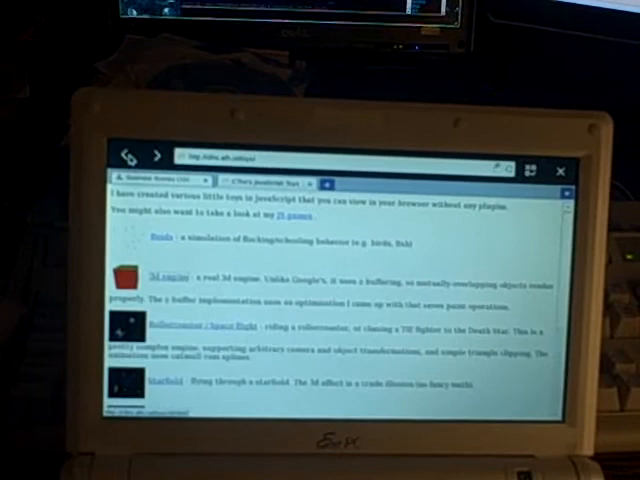
click(203, 330)
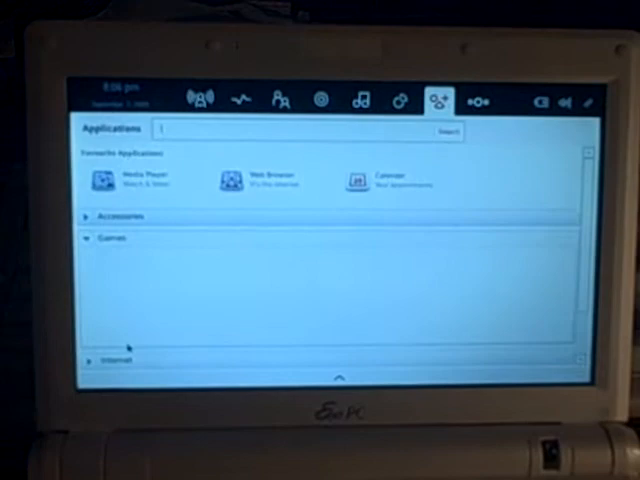
Expand the Games category and launch Neverputt mini golf
click(116, 244)
click(272, 283)
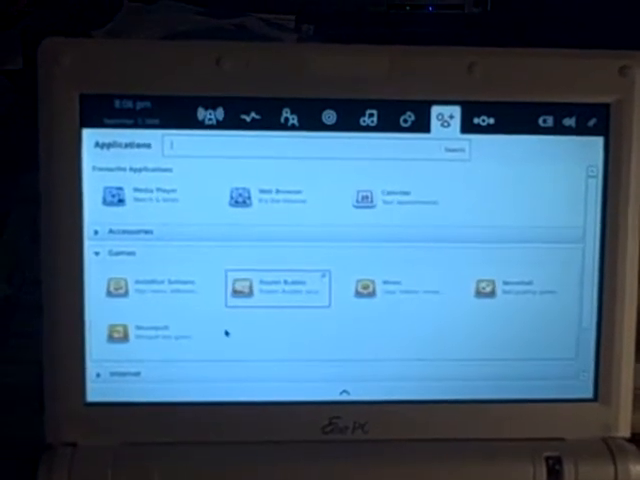
click(145, 345)
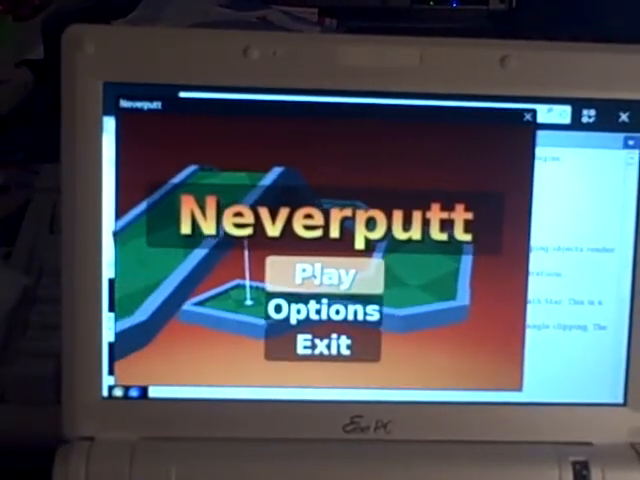
Start a one-player game on the original 18-hole course and dismiss the hole intro
click(322, 278)
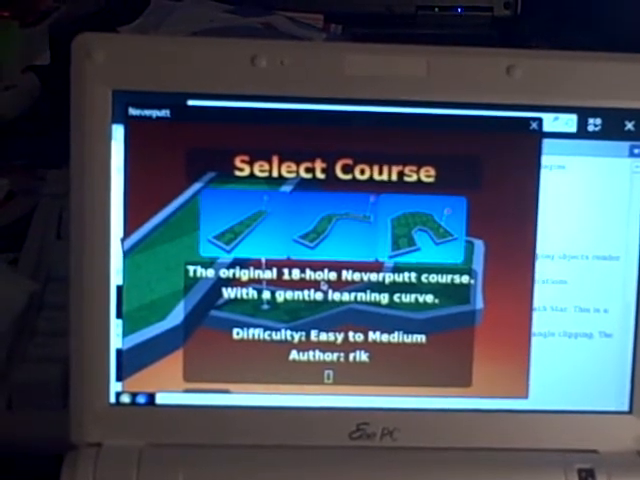
click(320, 282)
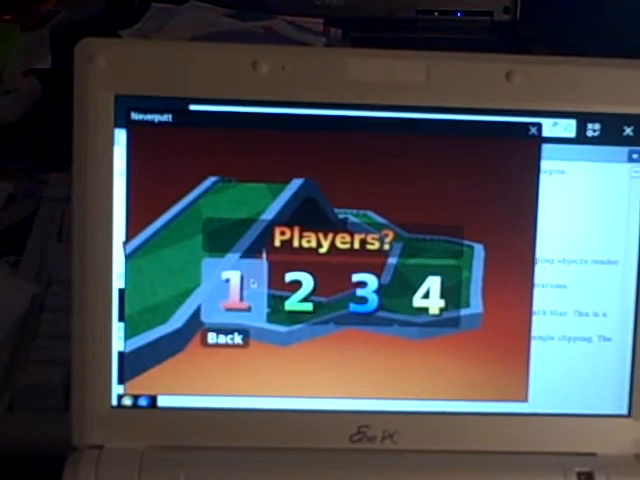
click(238, 290)
click(252, 285)
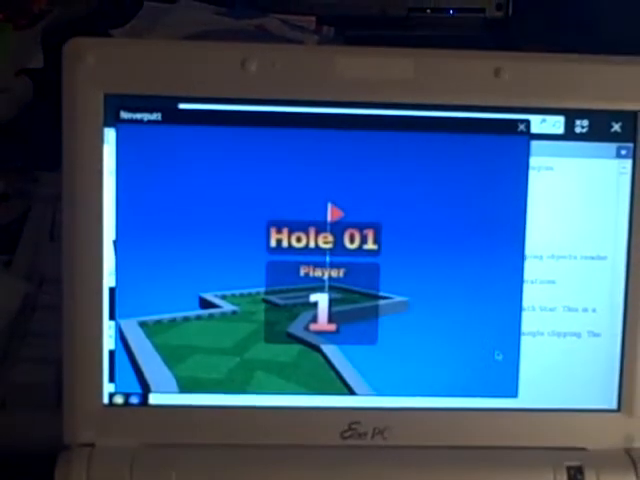
Dismiss the Hole 01 intro and start putting toward the cup
click(326, 270)
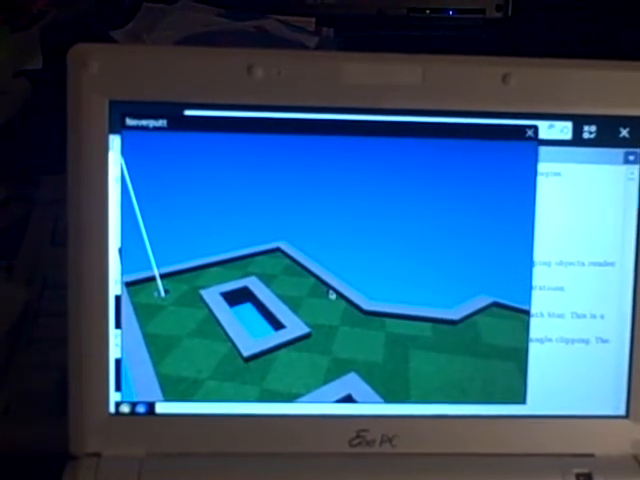
Skip the fly-over, sink the ball for 8 against par 3, and continue to Hole 02
click(325, 290)
click(325, 290)
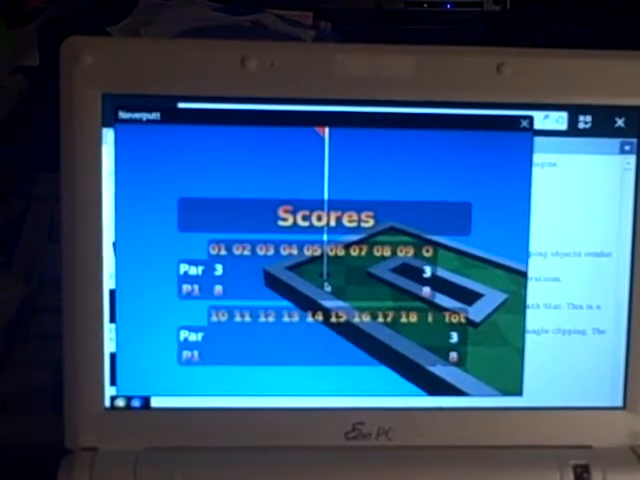
click(326, 287)
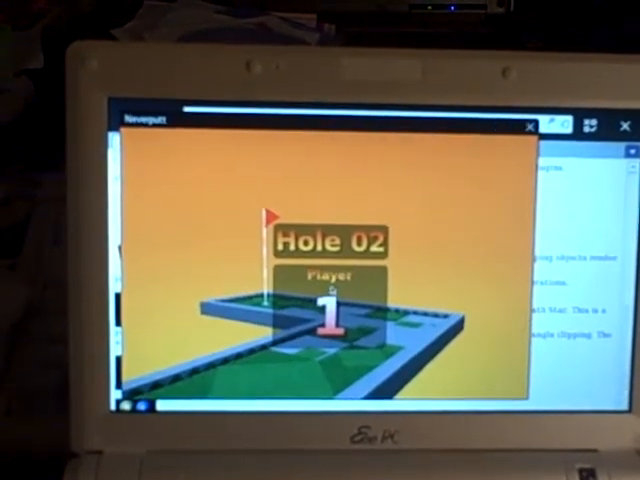
Quit Neverputt and check the brightness and battery panel showing about 43% charge
click(528, 126)
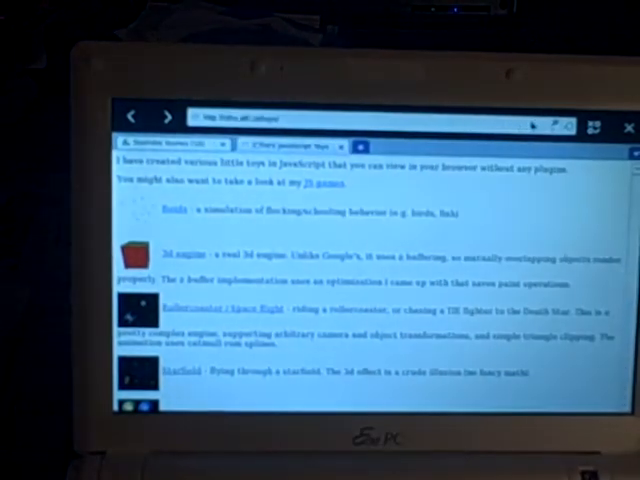
click(516, 112)
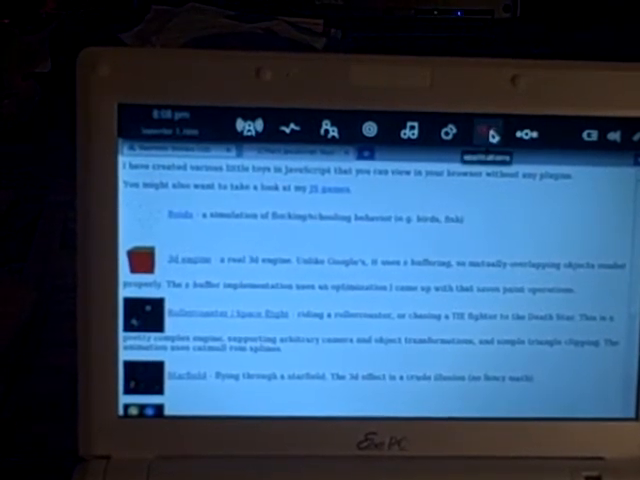
click(583, 133)
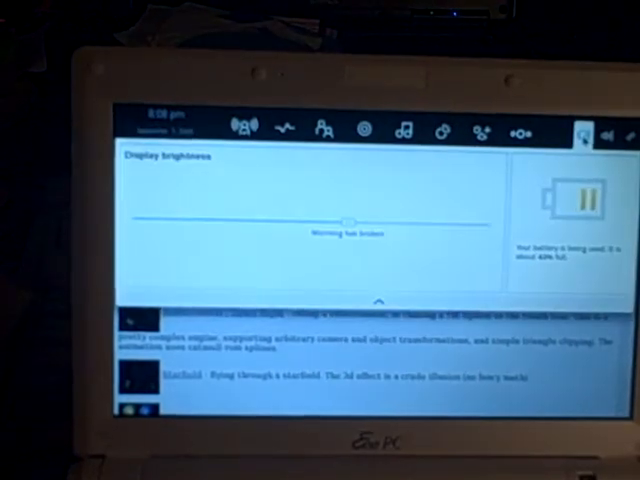
click(583, 135)
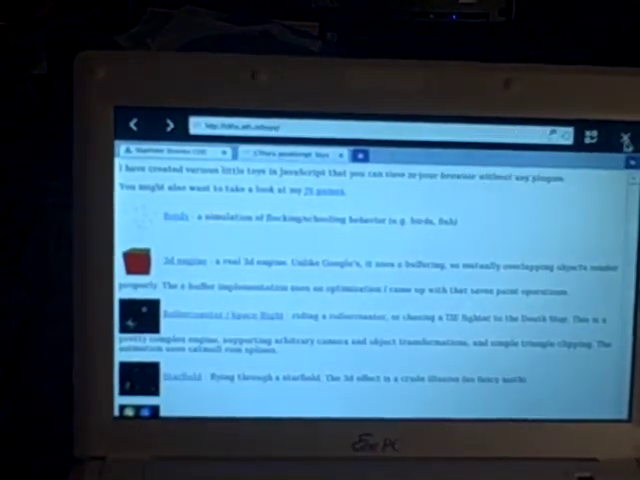
Close the web browser and shut down the netbook
click(626, 140)
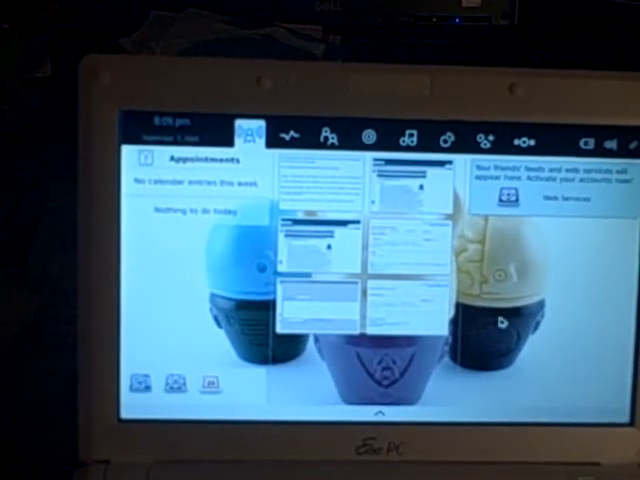
click(395, 413)
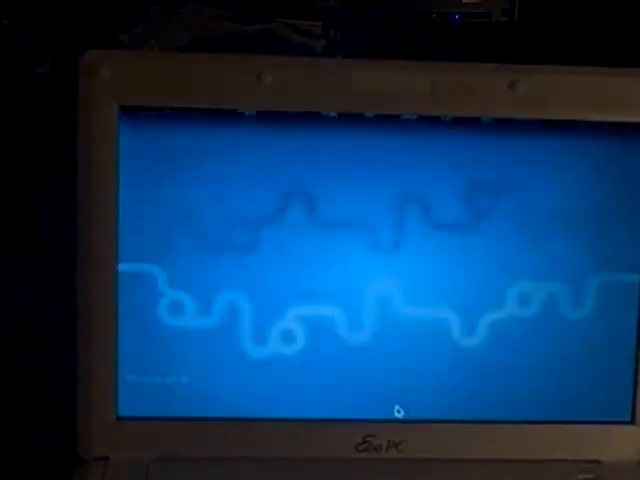